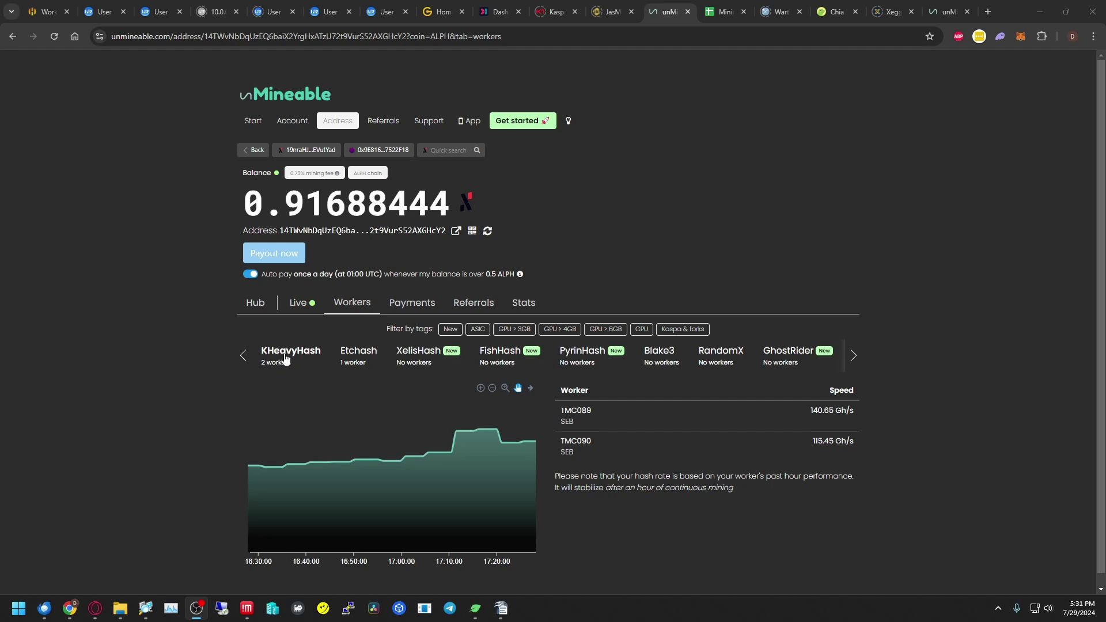
- View the Etchash worker for the ALPH address, then return to the ALPH start page
left_click(354, 364)
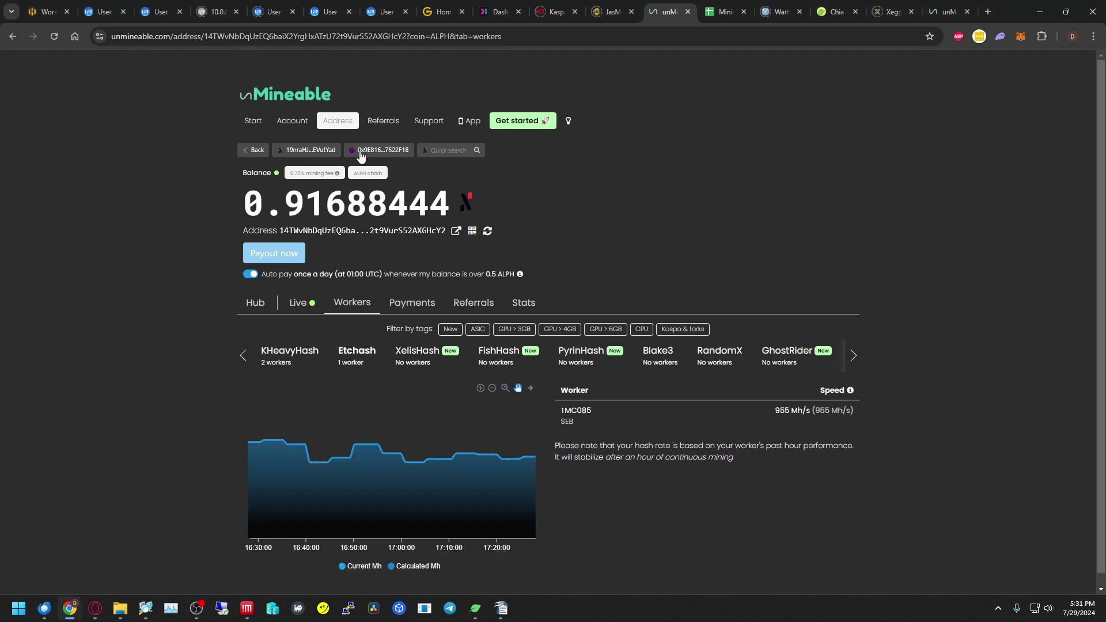
left_click(253, 126)
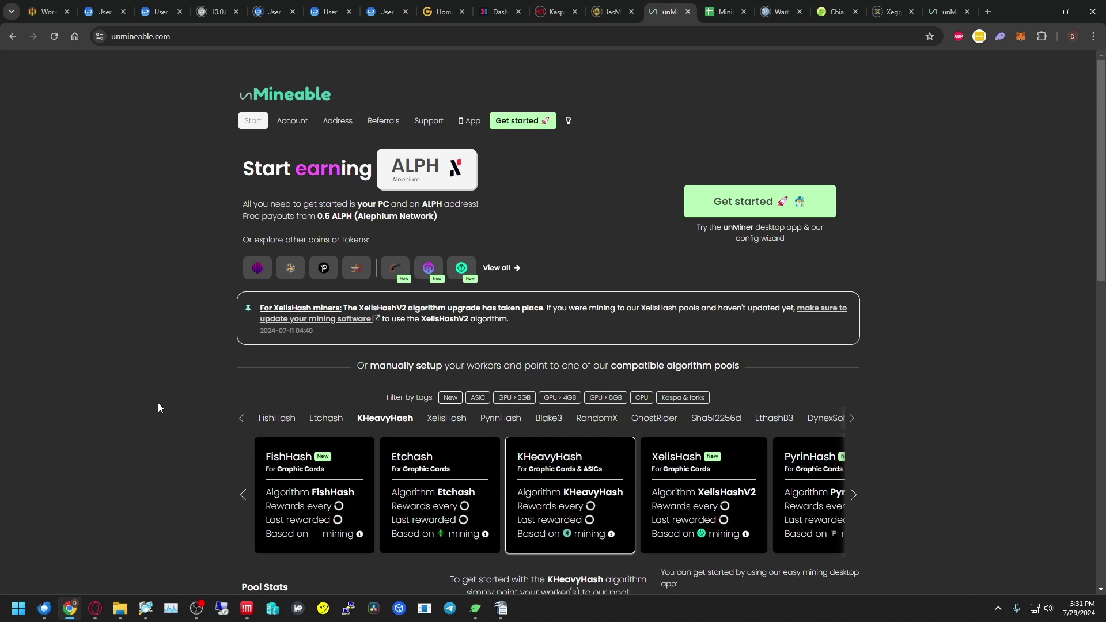
- Show the KHeavyHash pool setup: kheavyhash.unmineable.com, GPU/IceRiver ports and the ALPH login format
left_click(387, 498)
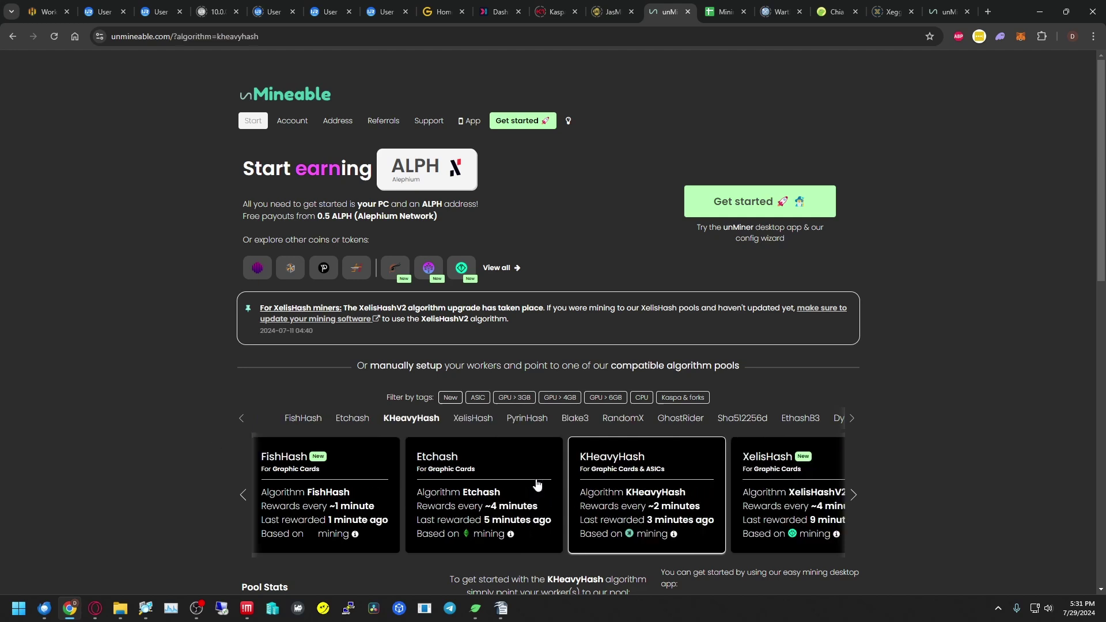
left_click(668, 491)
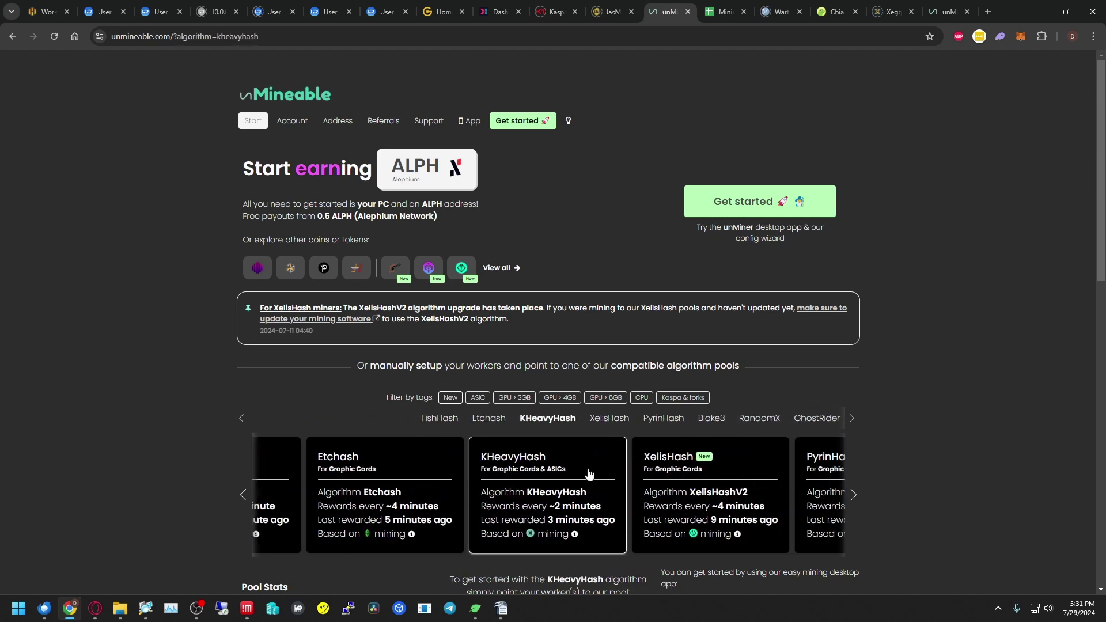
scroll(578, 459, "down", 1)
scroll(576, 458, "down", 7)
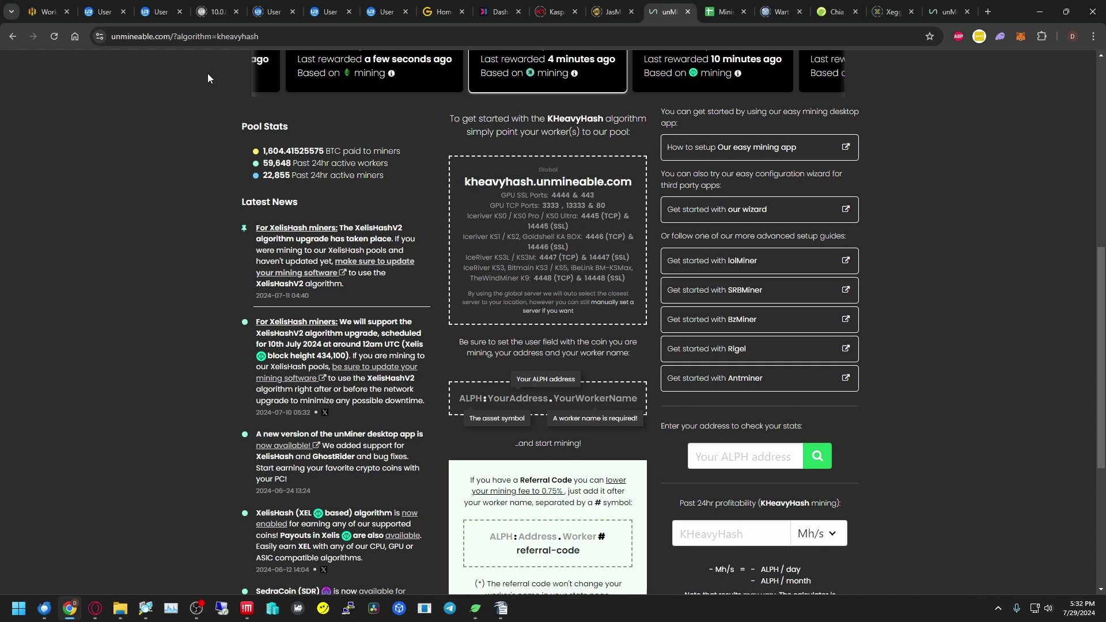
- Check the IceRiver Pool1 setting on port 4445, then copy kheavyhash.unmineable.com from unMineable
left_click(100, 12)
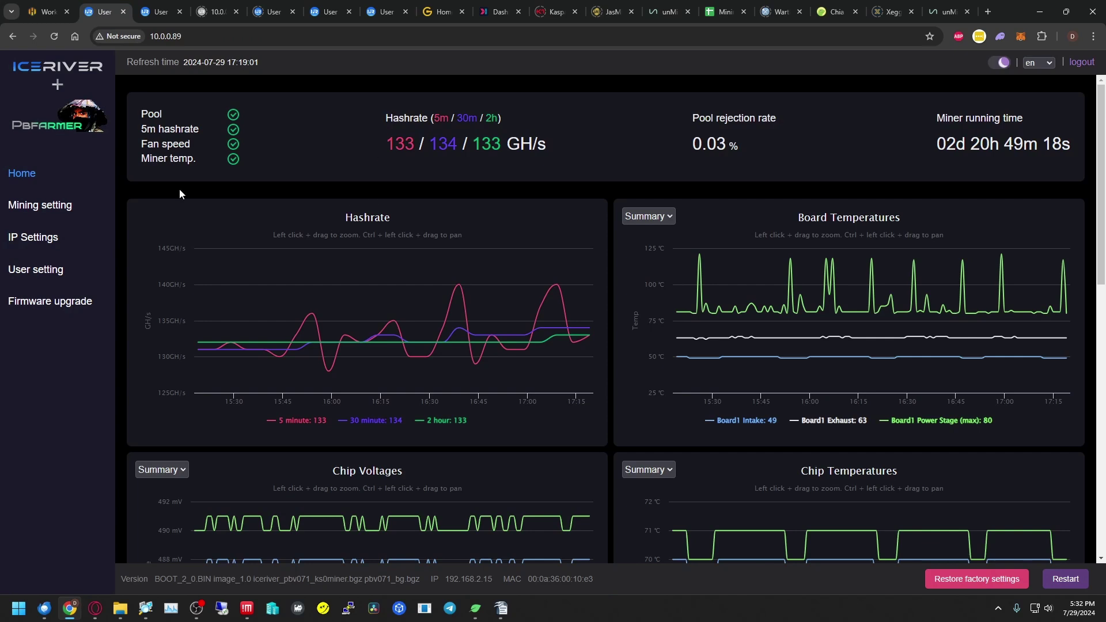
left_click(38, 210)
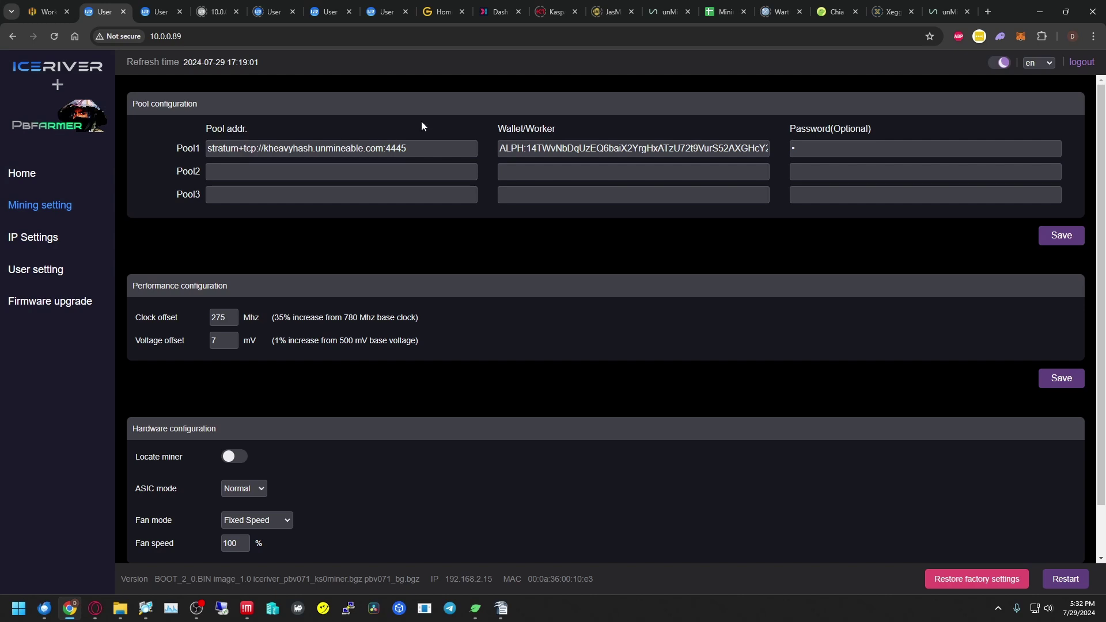
left_click(665, 13)
left_click(560, 182)
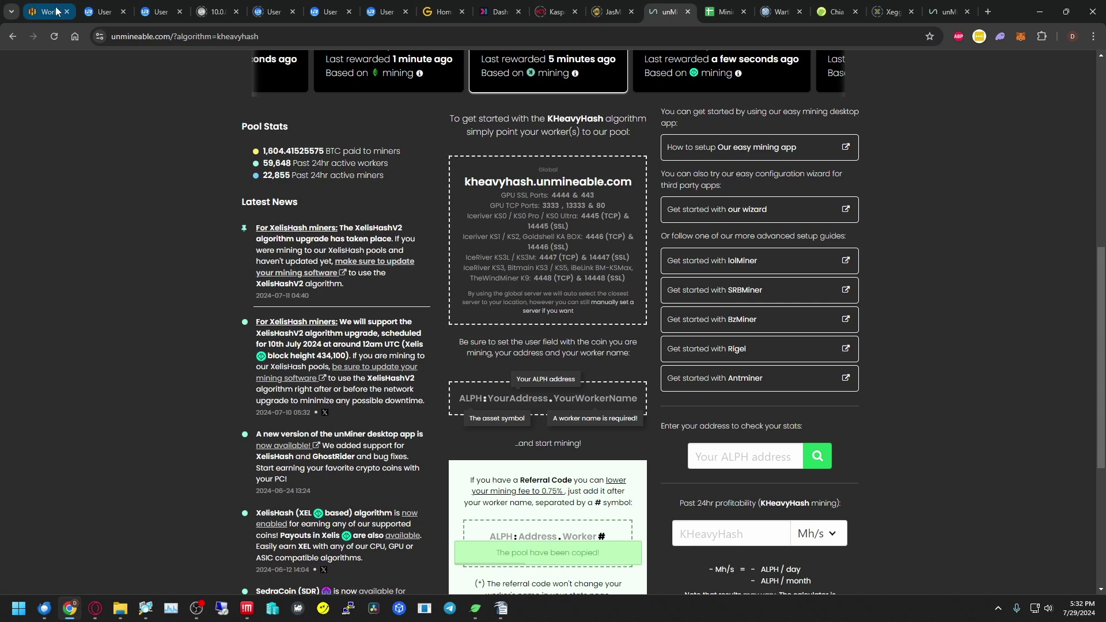
- Compare the miner's port with the KHeavyHash list and copy port 4447 (TCP)
left_click(103, 12)
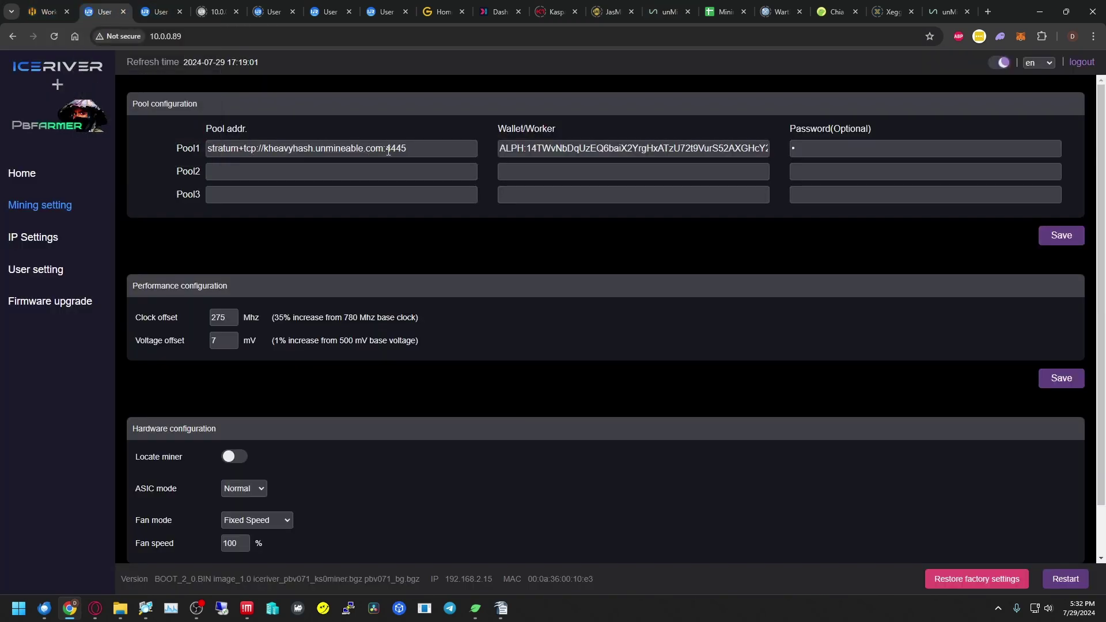
left_click(663, 14)
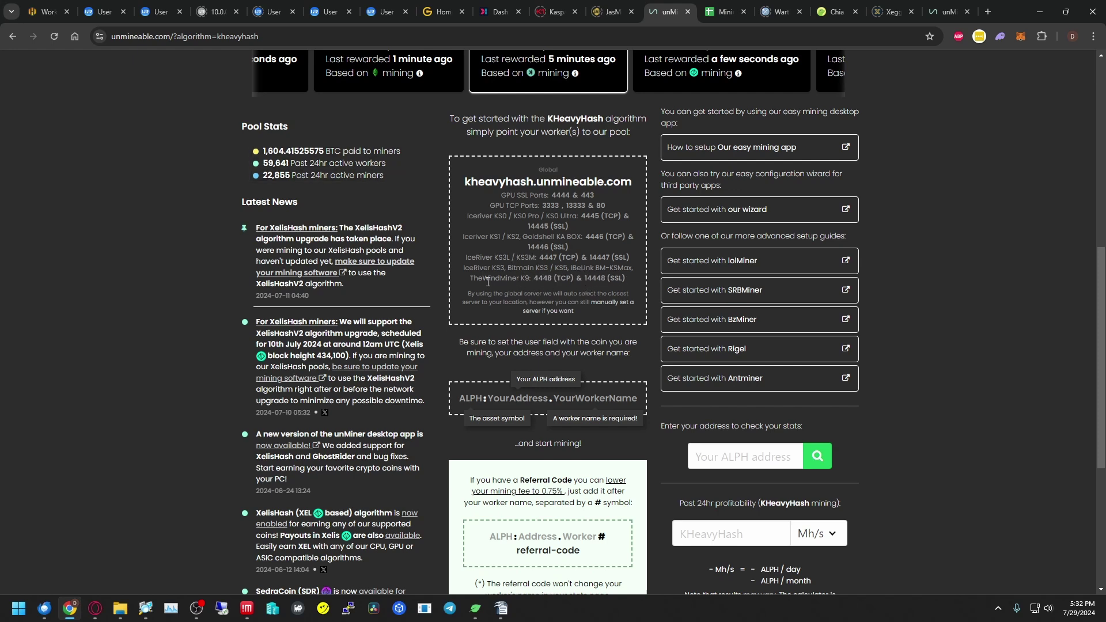
left_click(555, 260)
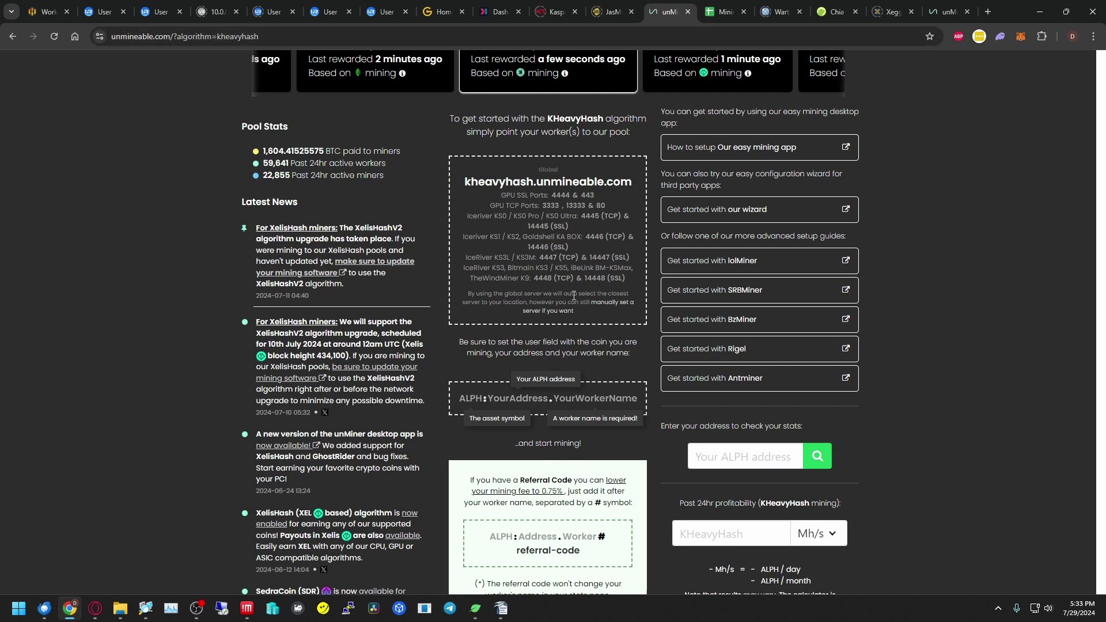
scroll(458, 346, "down", 1)
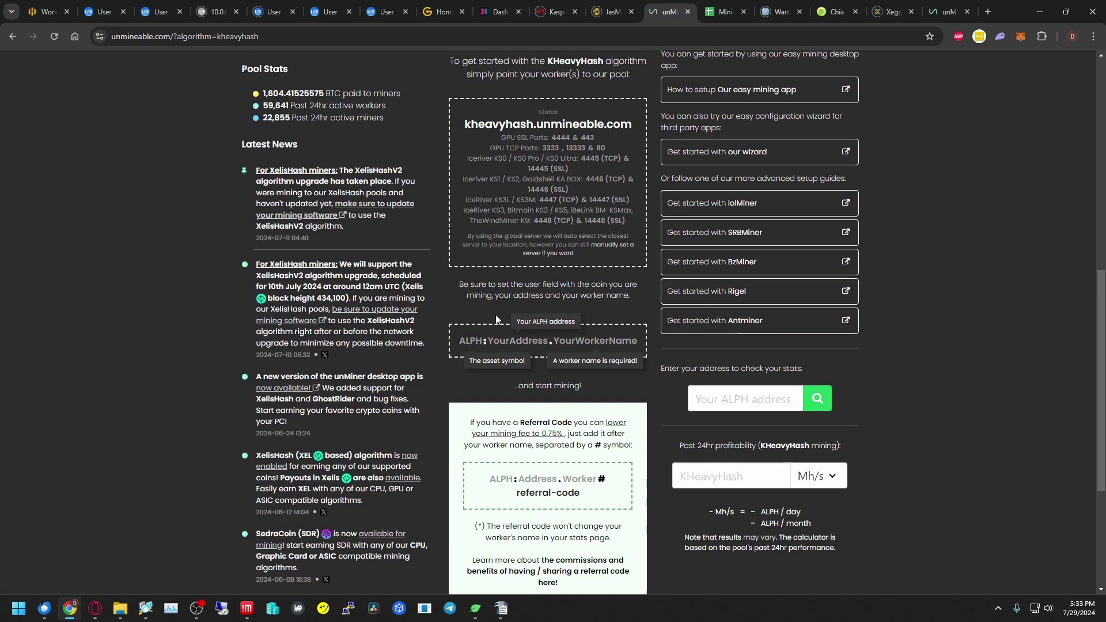
scroll(495, 314, "up", 6)
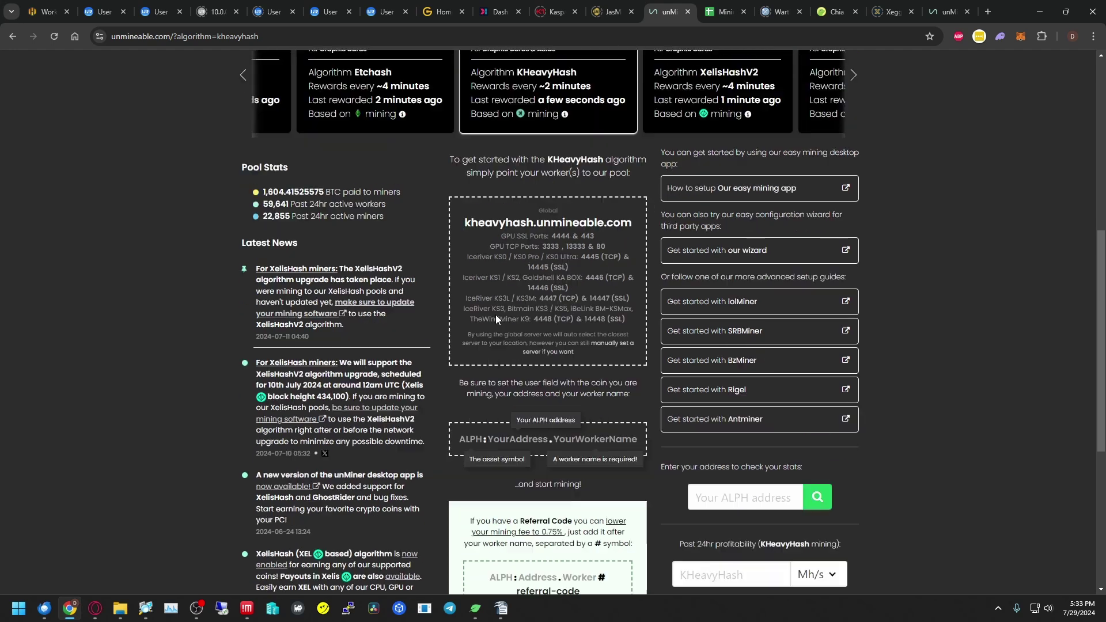
scroll(379, 166, "up", 3)
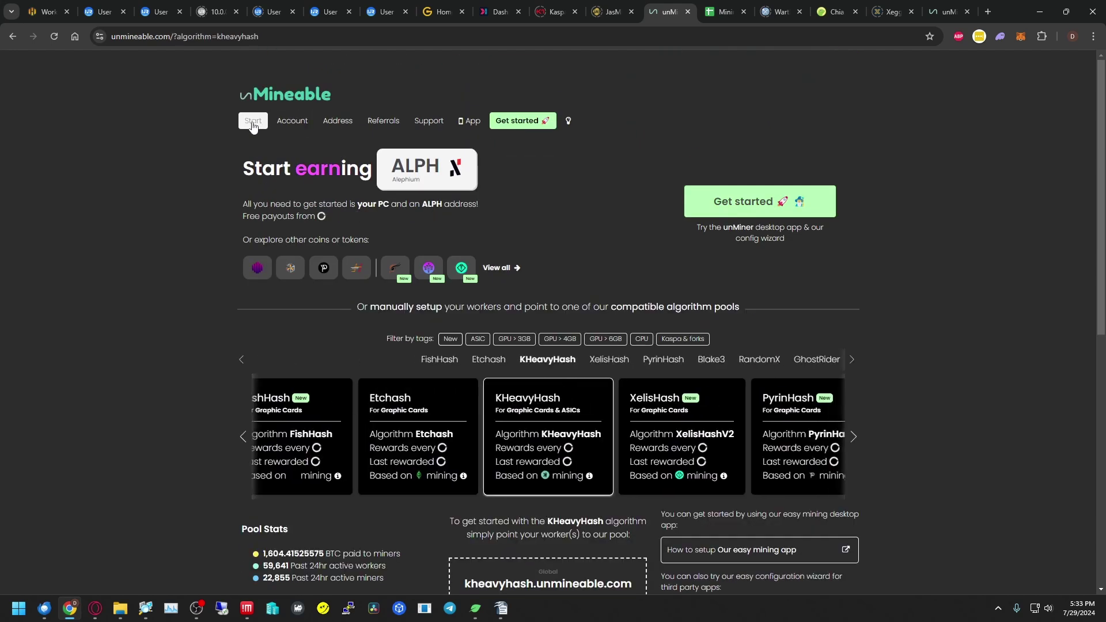
- Pick Iron Fish from the full coin list as the payout coin
left_click(501, 267)
scroll(704, 265, "down", 3)
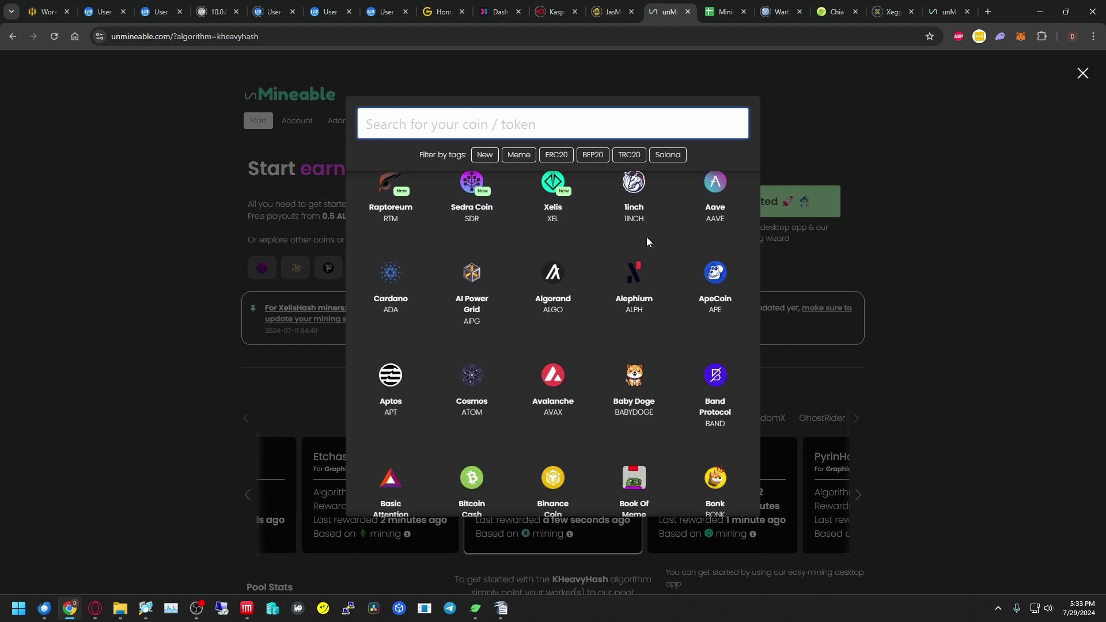
scroll(646, 237, "down", 5)
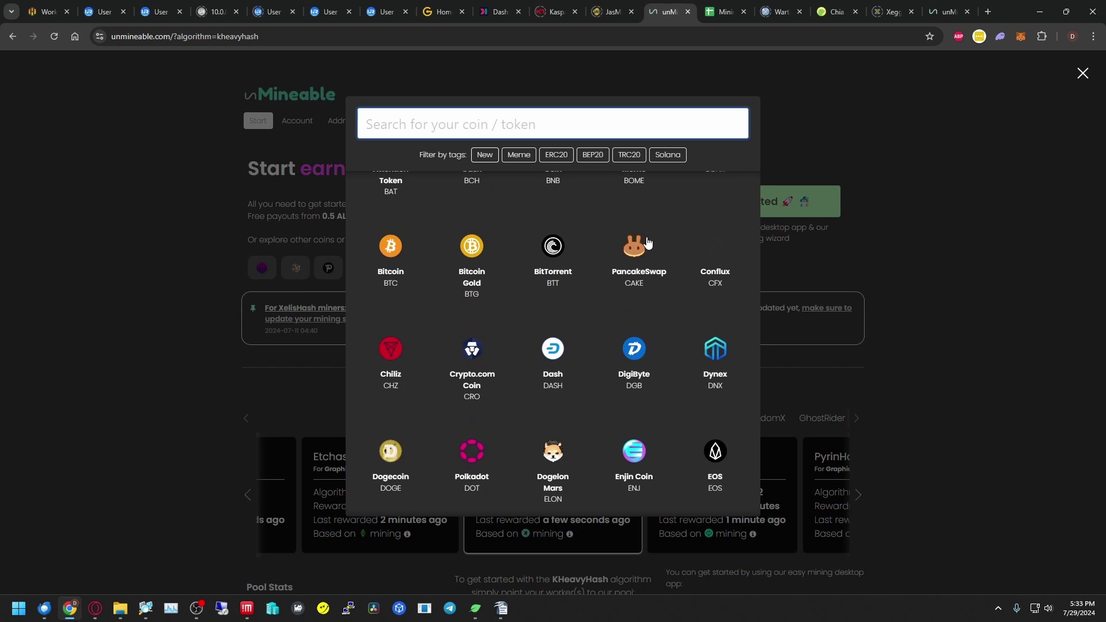
scroll(648, 242, "down", 5)
scroll(647, 242, "down", 2)
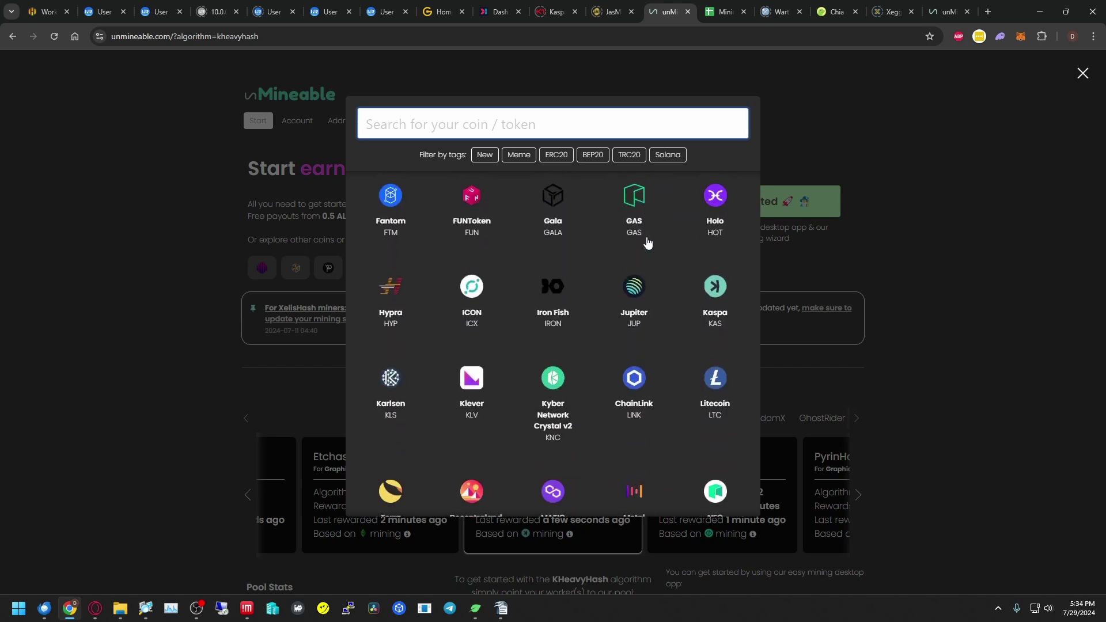
left_click(550, 303)
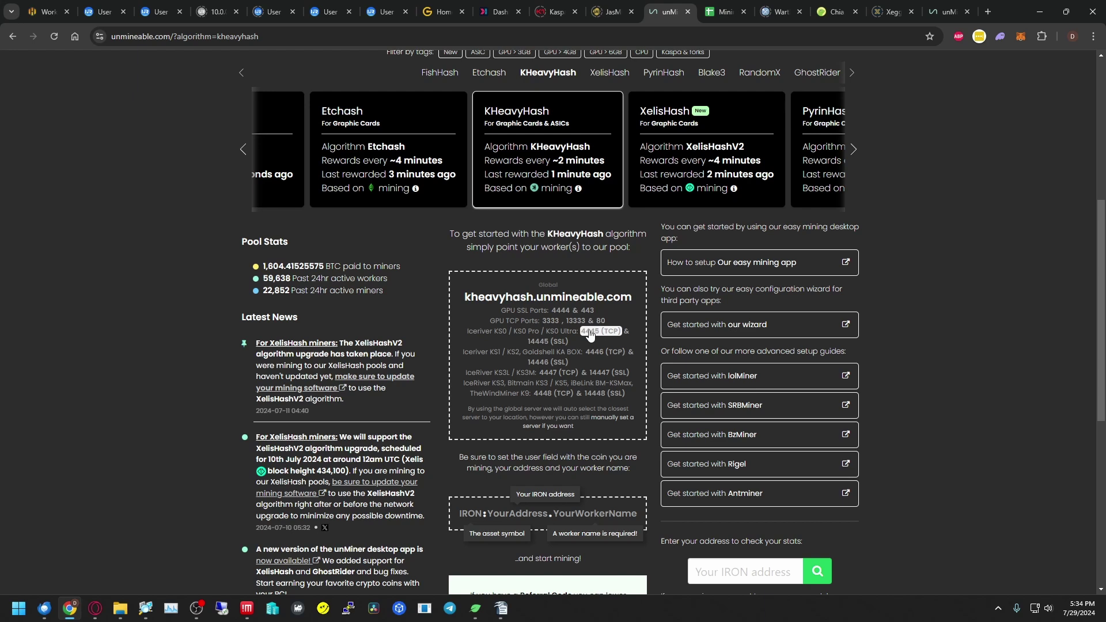
- Recheck the miner's pool settings and review unMineable's referral-code login format
scroll(591, 335, "down", 1)
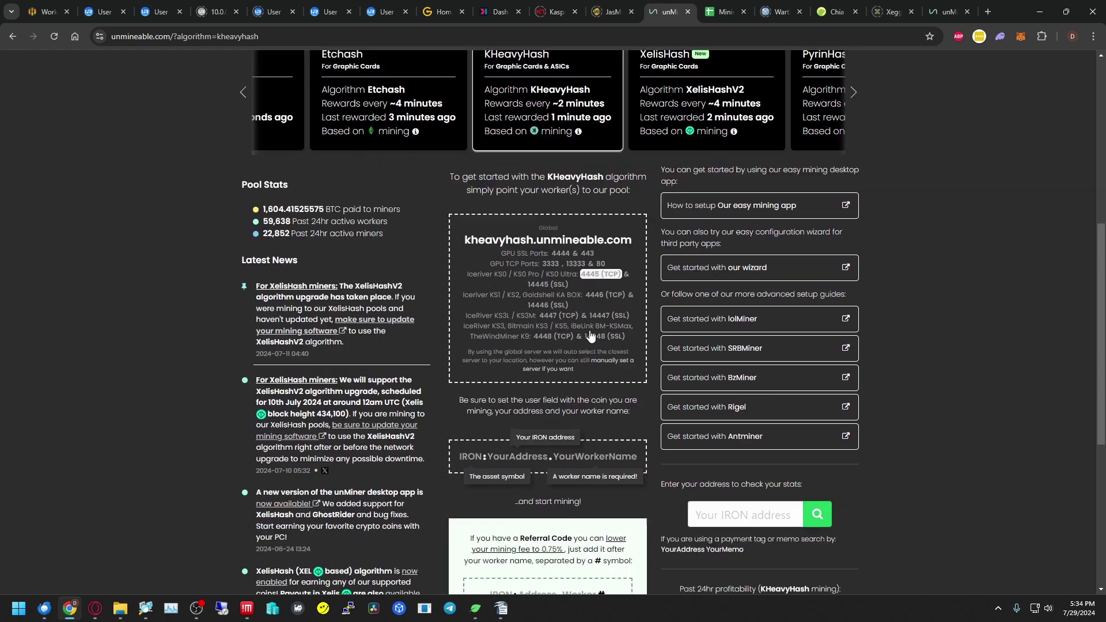
scroll(591, 342, "down", 1)
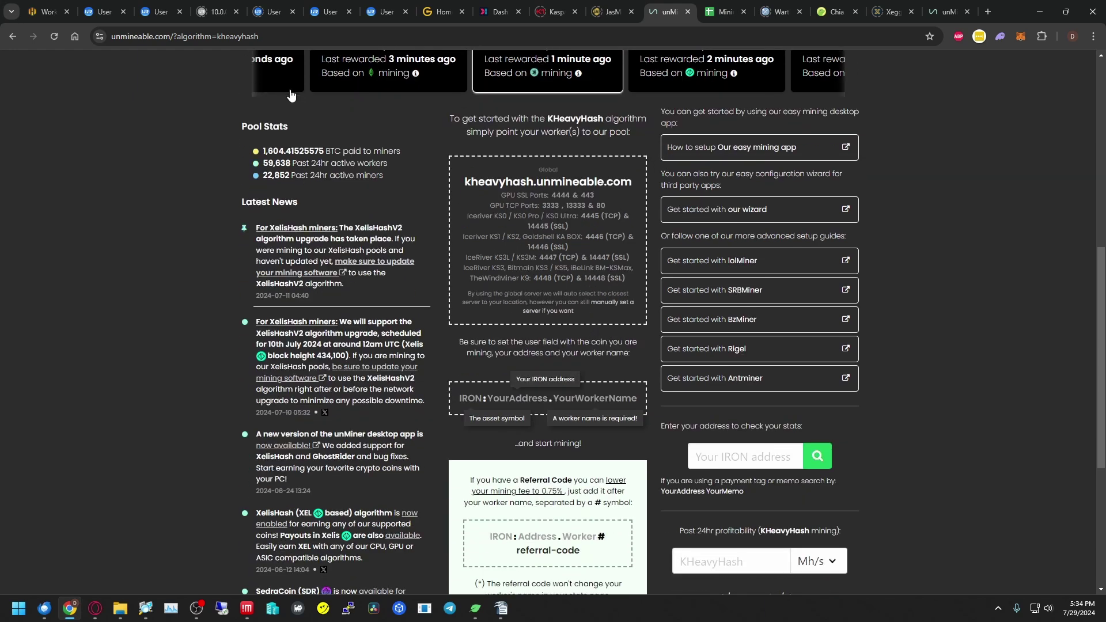
left_click(105, 12)
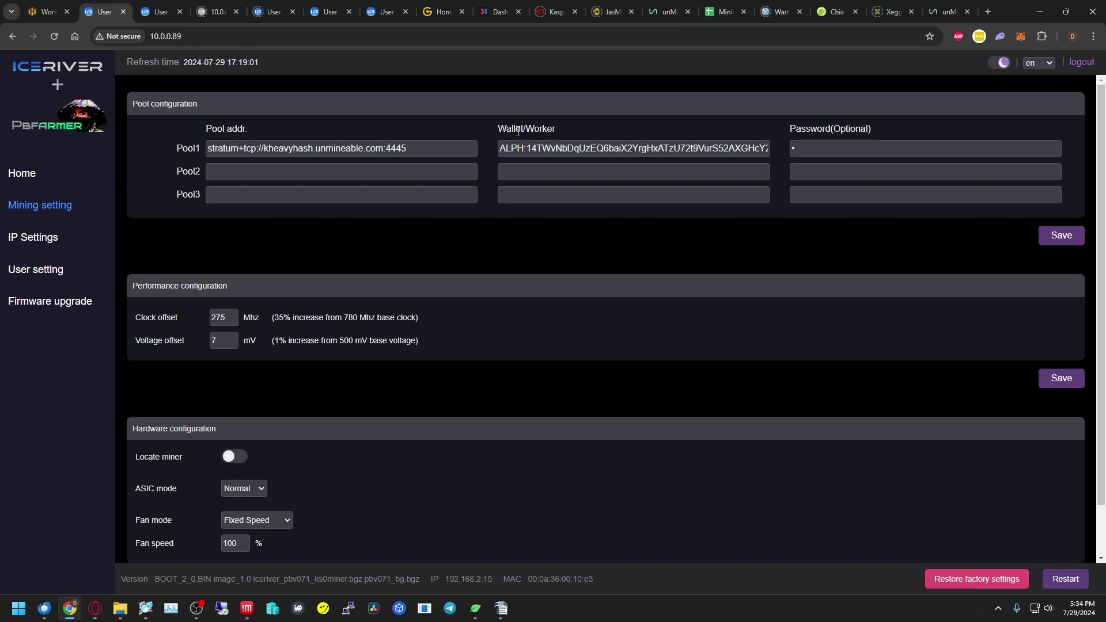
left_click(668, 11)
mouse_move(493, 426)
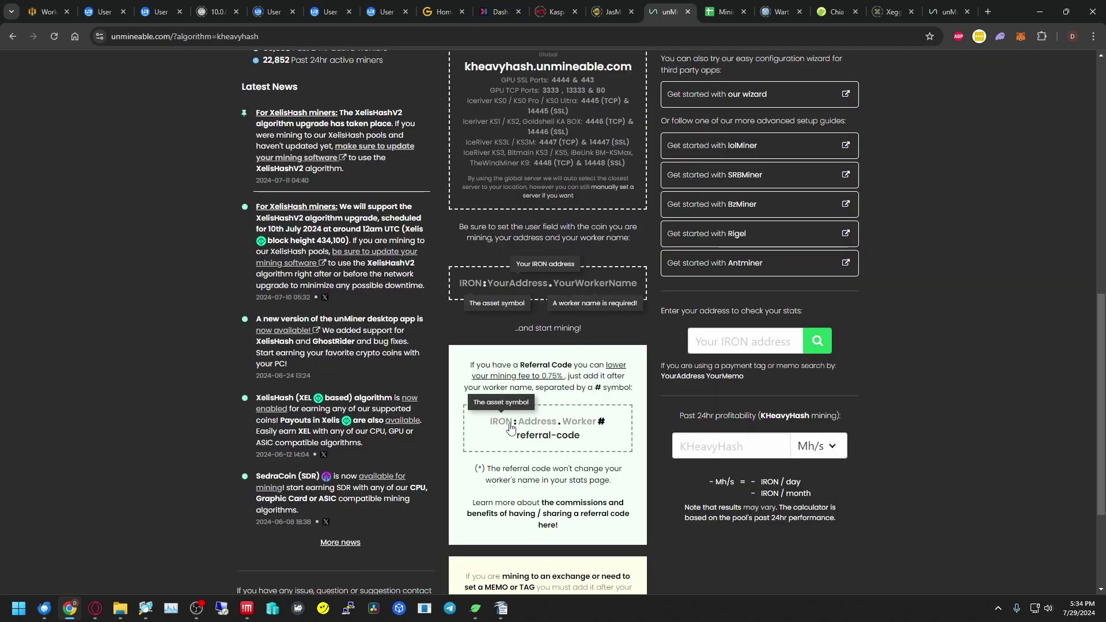
mouse_move(539, 439)
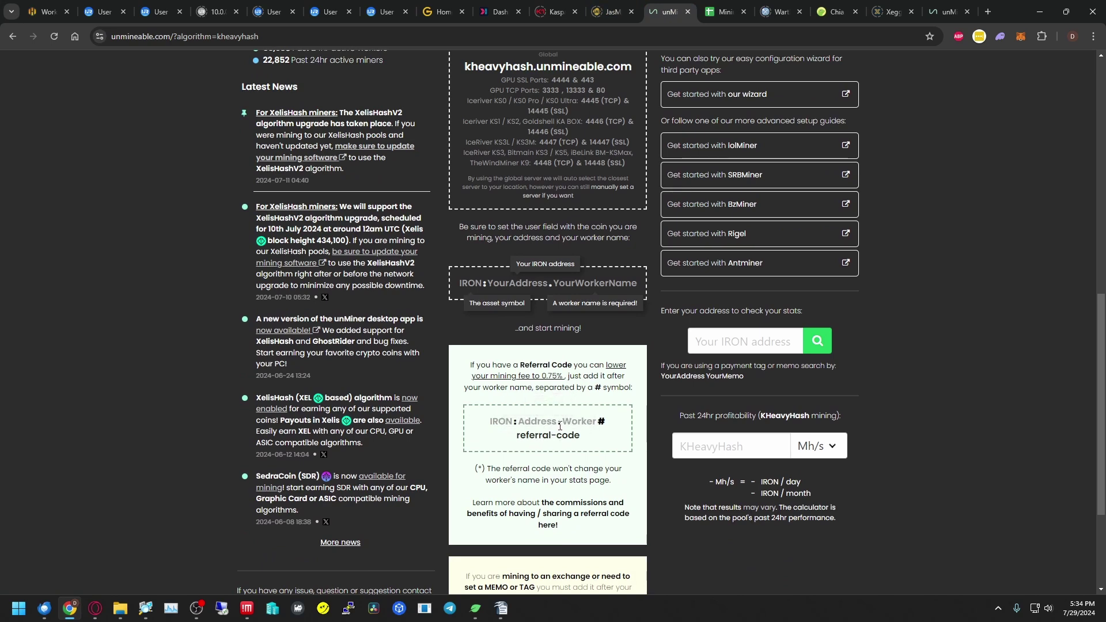
mouse_move(567, 427)
- Switch the payout coin back to Alephium (ALPH) from the full coin list
mouse_move(559, 416)
scroll(386, 189, "up", 10)
left_click(403, 168)
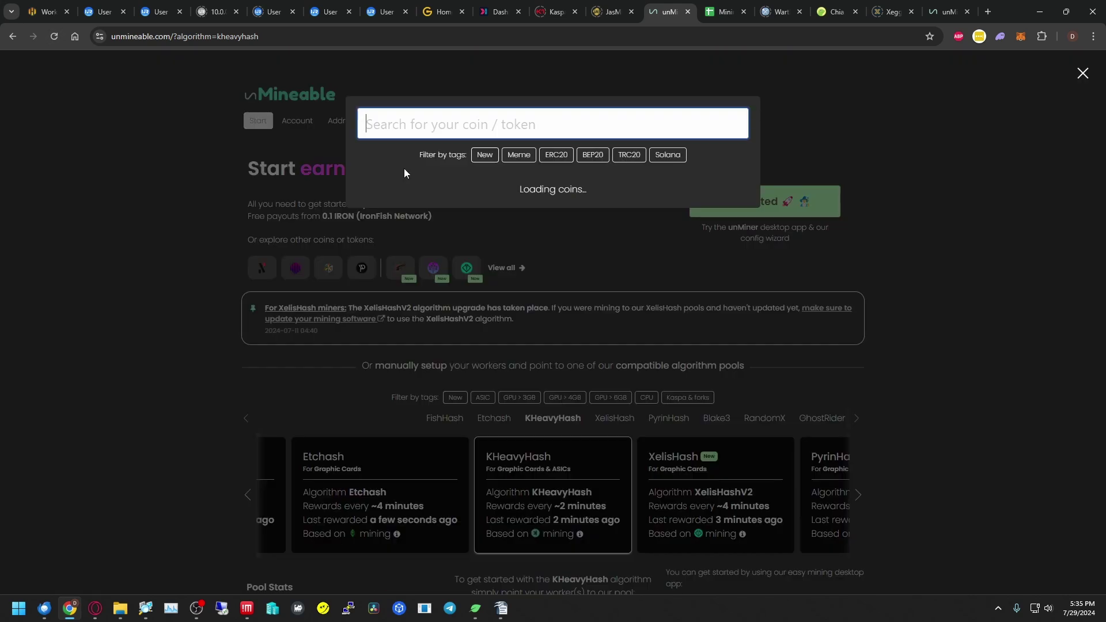
left_click(469, 232)
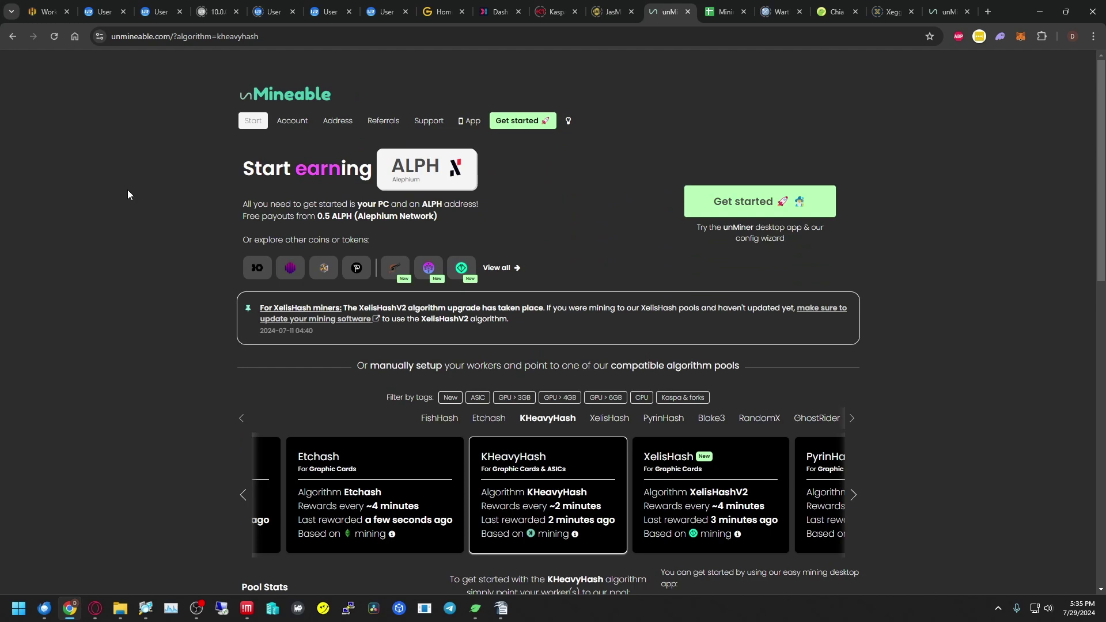
- Scroll to the KHeavyHash pool address, ALPH:Address.Worker login and Referral Code box
scroll(127, 194, "down", 3)
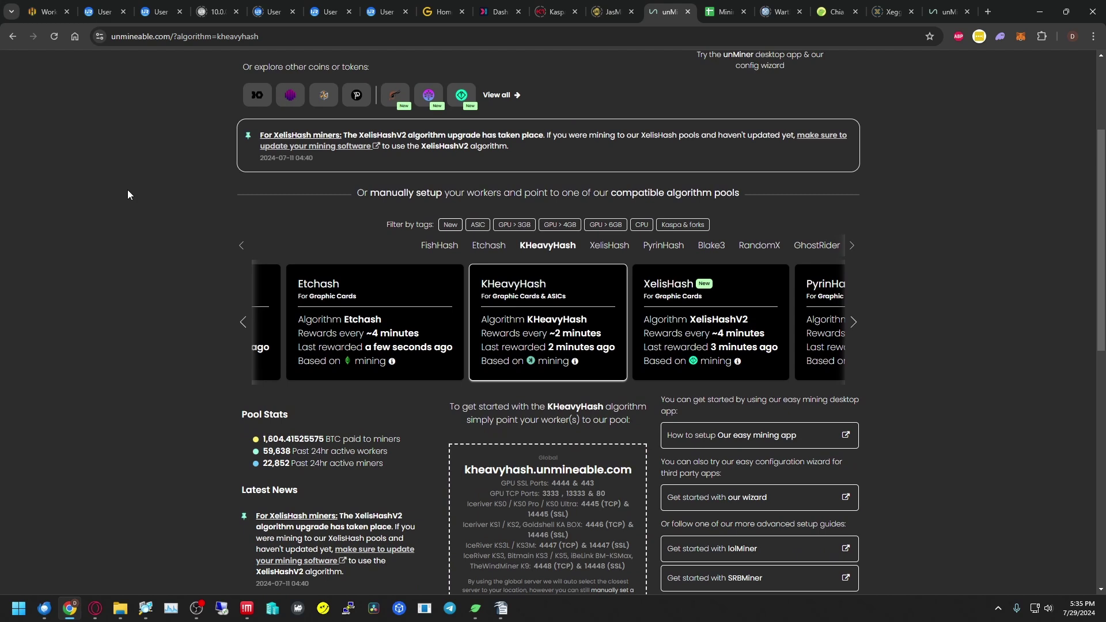
scroll(128, 194, "down", 2)
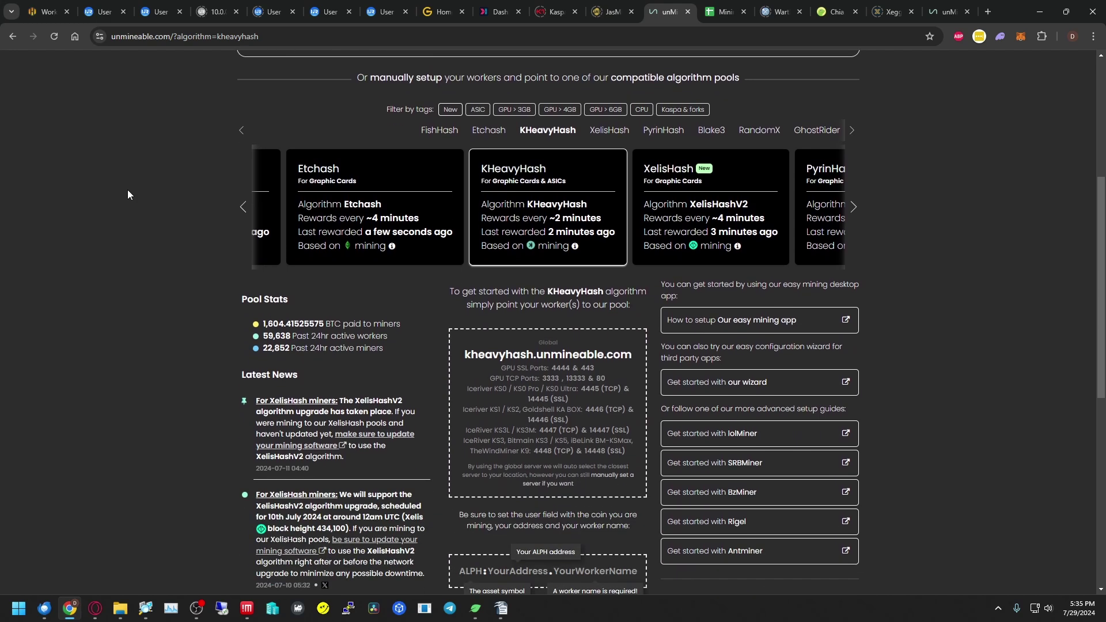
scroll(128, 195, "down", 3)
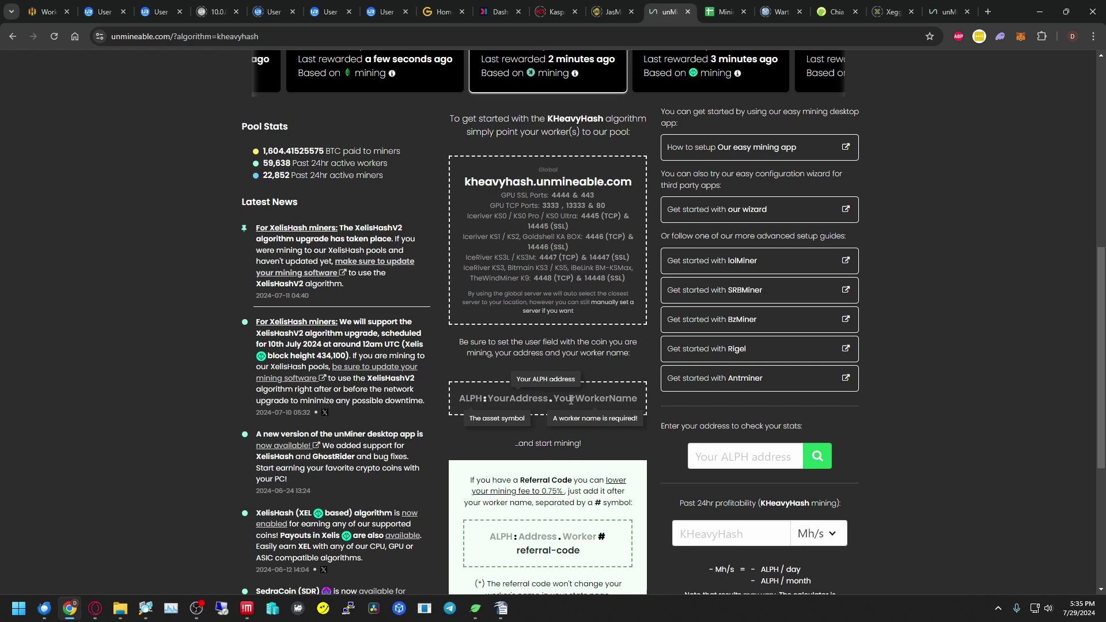
scroll(636, 397, "down", 1)
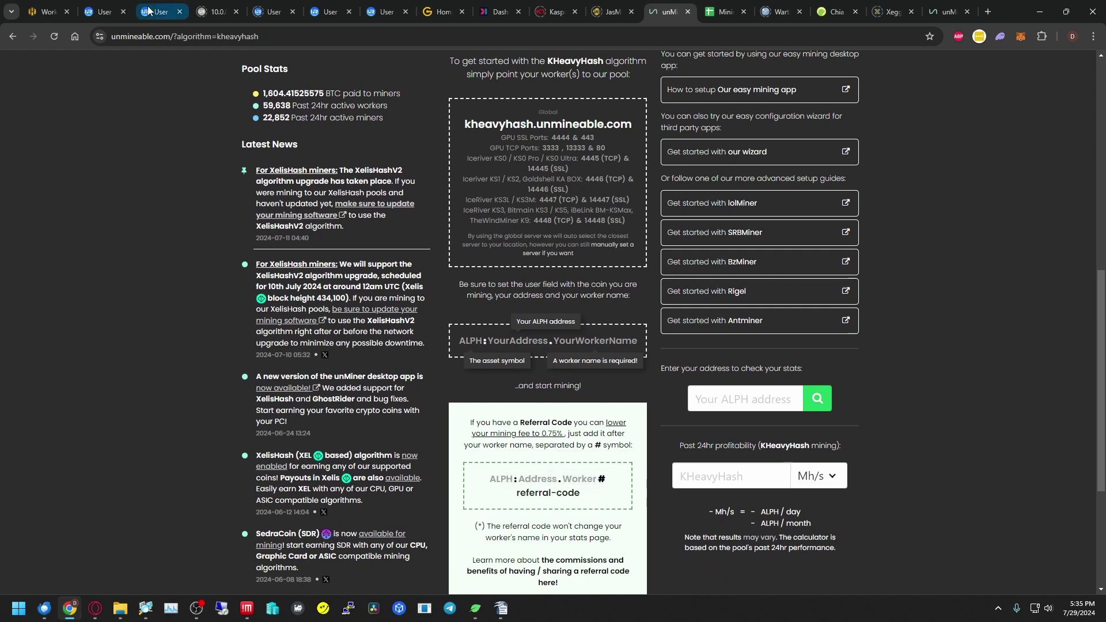
- Append worker digit 9 and the #referral code to the Pool1 login, making worker TMC089
left_click(108, 13)
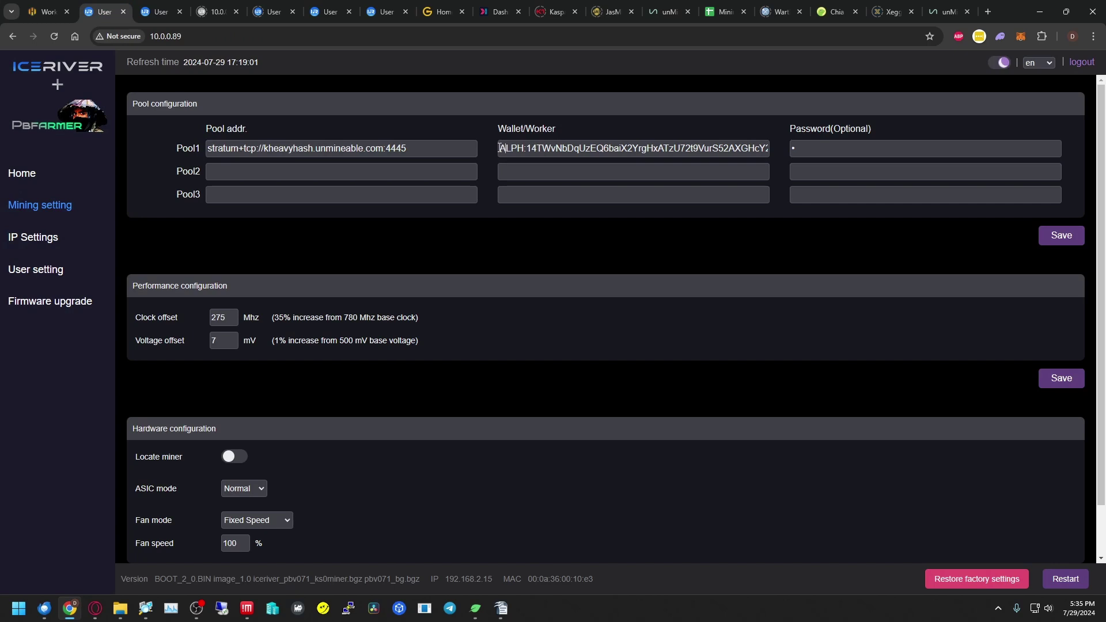
key("Right")
key("Right")
key("Right")
key("Right")
key("Right")
key("Right")
key("Right")
key("Right")
key("Right")
key("Right")
key("Right")
key("Right")
key("Right")
key("Right")
key("Right")
key("Right")
key("Right")
key("Right")
key("Right")
key("Right")
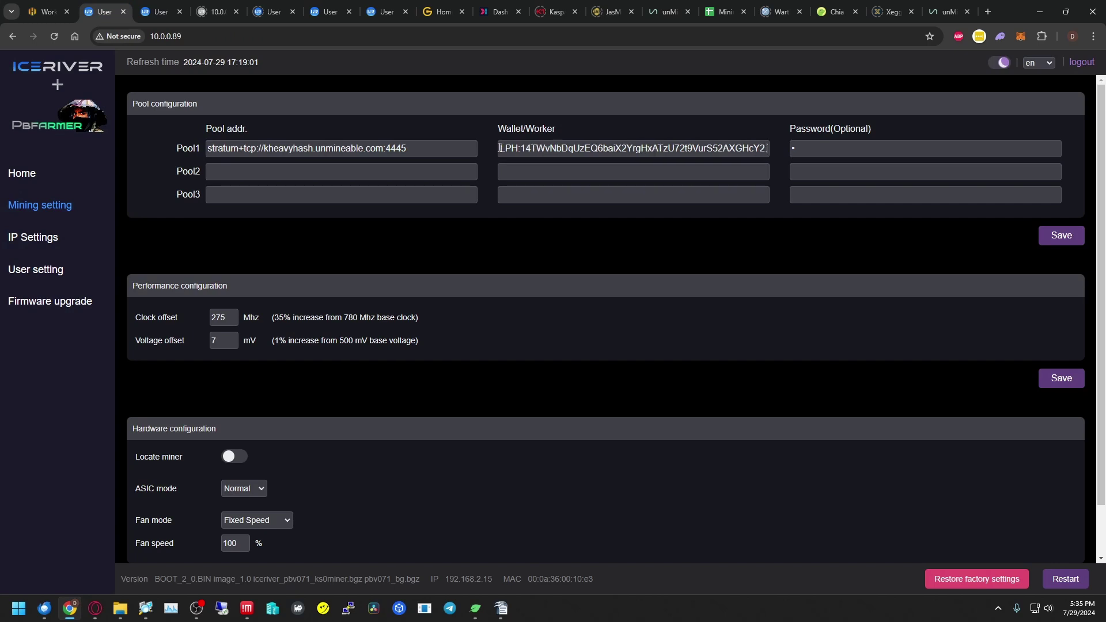
type("9")
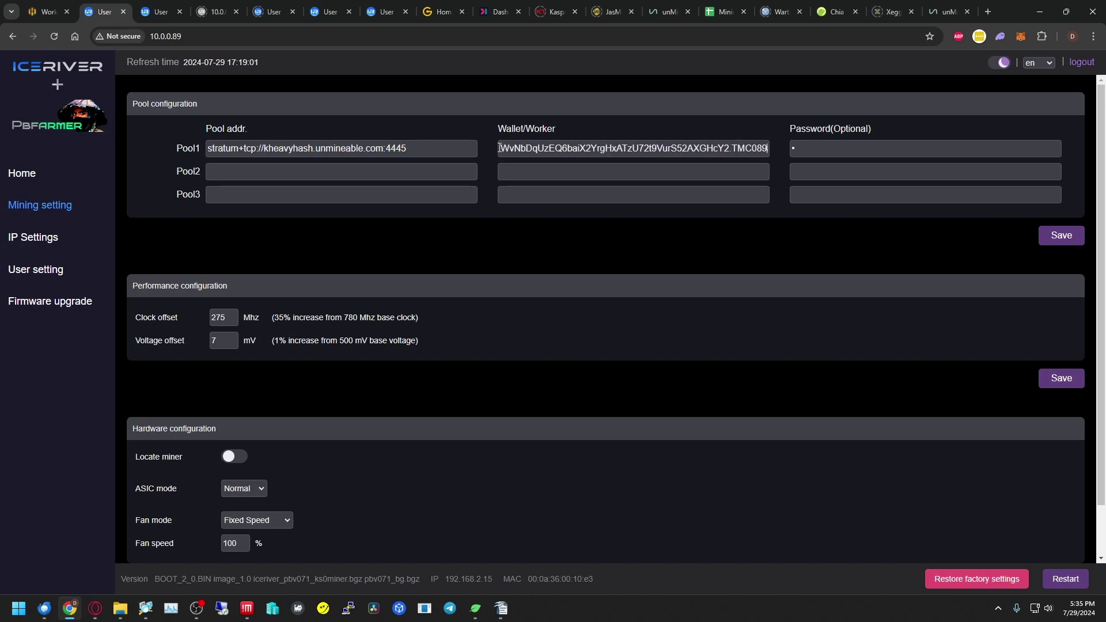
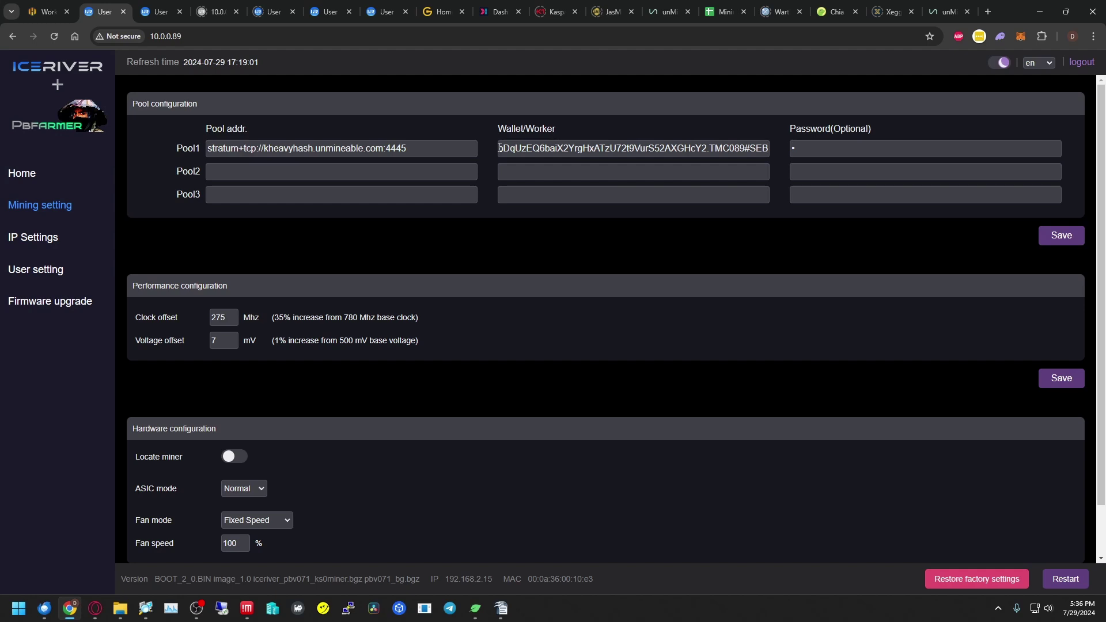
- Save the pool login and verify the dashboard shows Pool1 kheavyhash.unmineable.com:4445, worker TMC089, 133 GH/s
left_click(1062, 235)
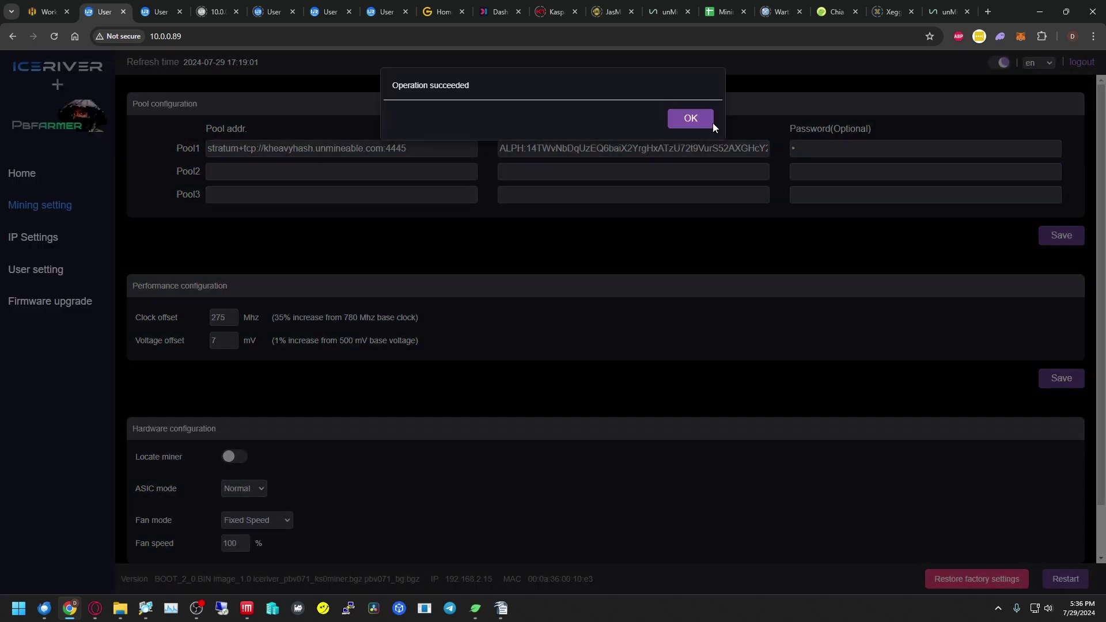
left_click(691, 119)
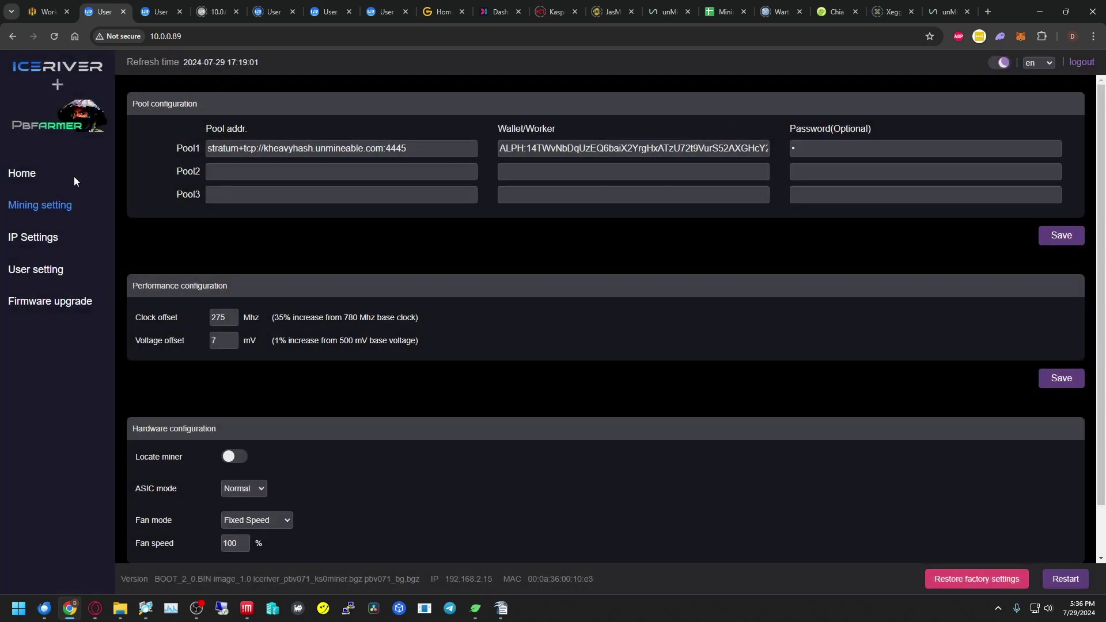
left_click(24, 173)
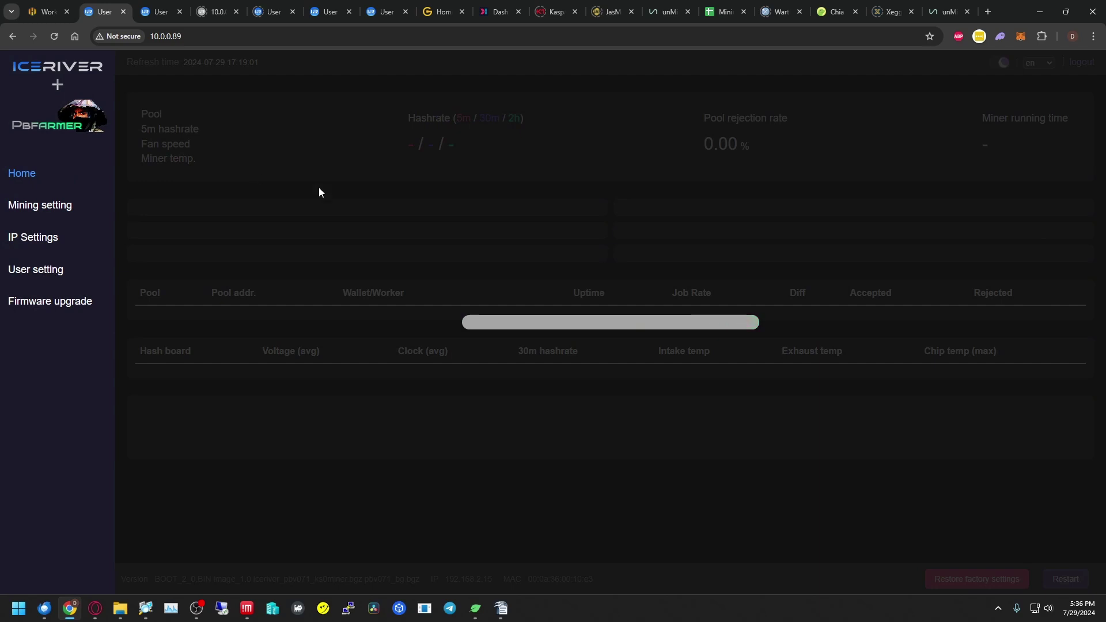
scroll(593, 268, "down", 10)
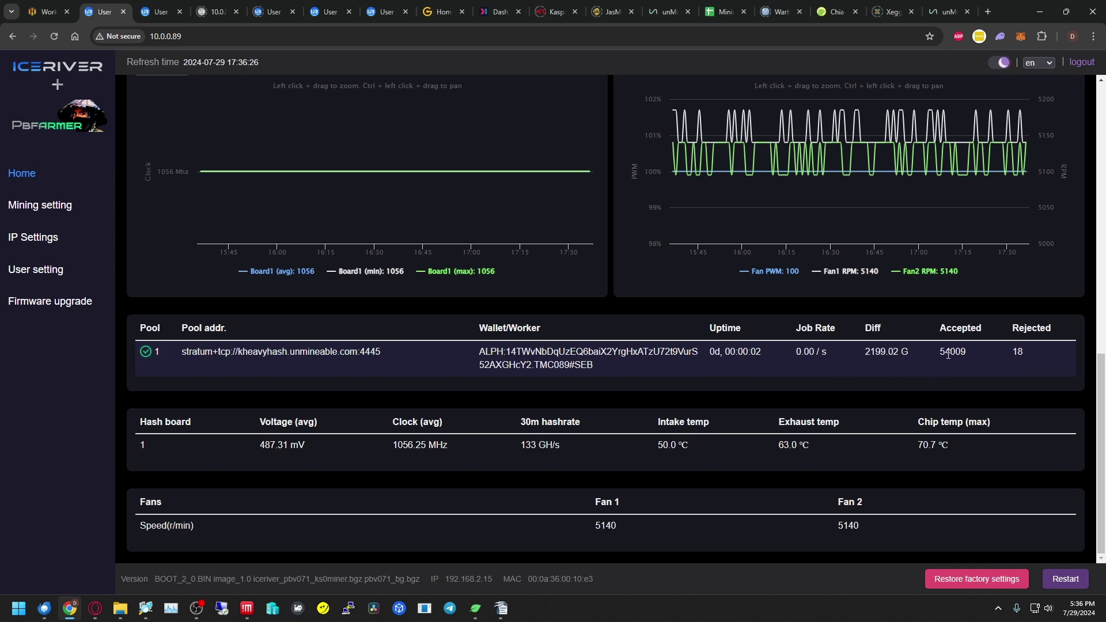
scroll(947, 354, "up", 13)
scroll(948, 356, "down", 9)
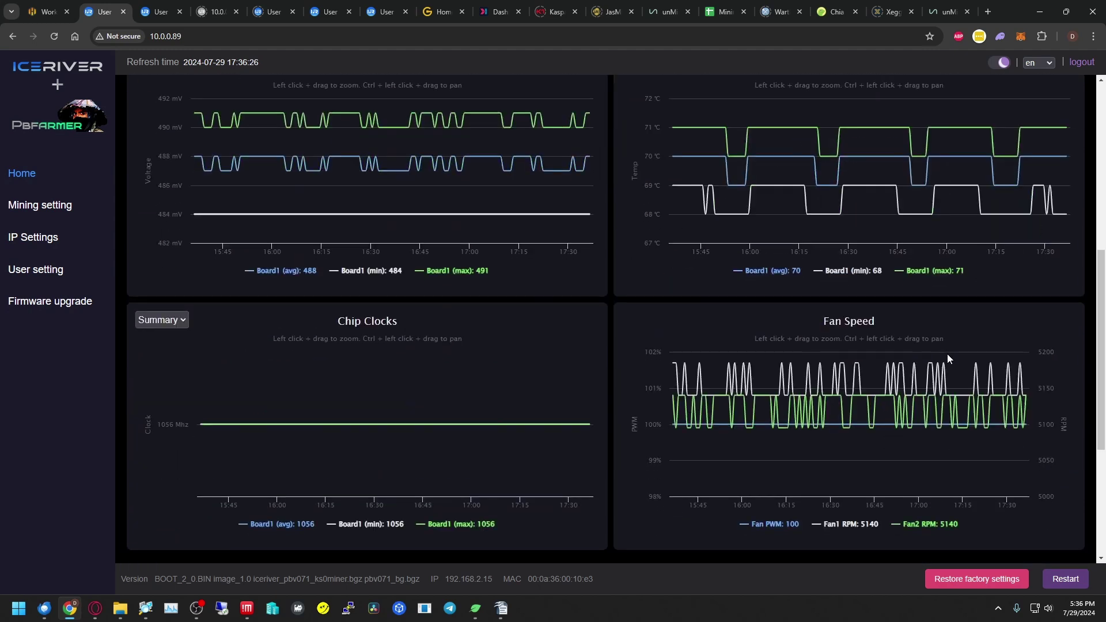
scroll(947, 354, "down", 4)
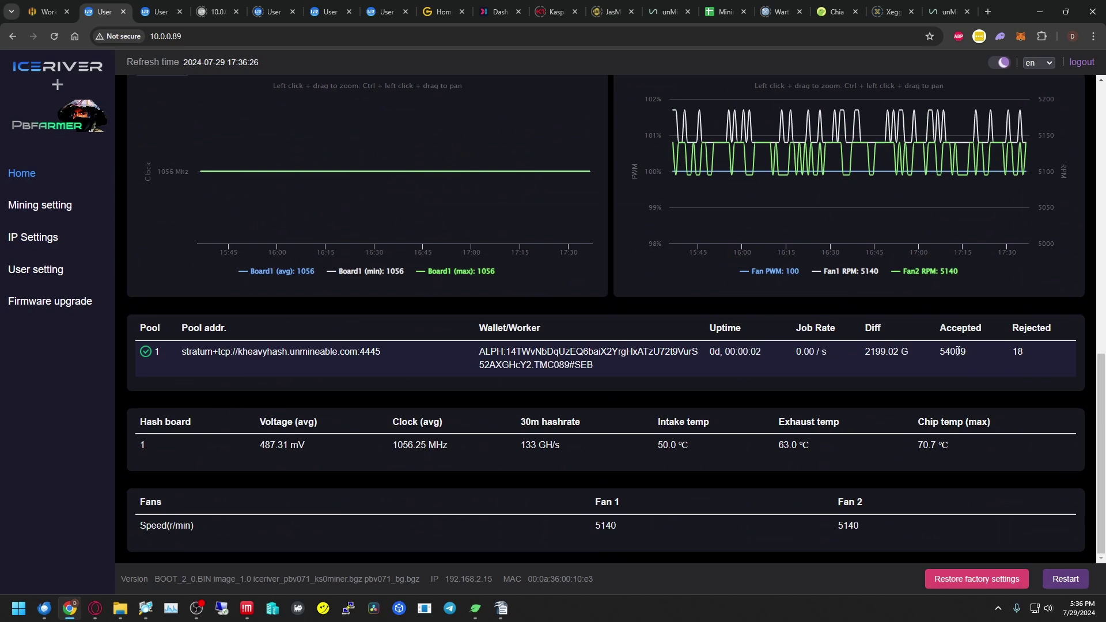
- Open the ALPH address's Workers list: TMC089 at 142.78 Gh/s and TMC090 at 117.74 Gh/s
left_click(670, 15)
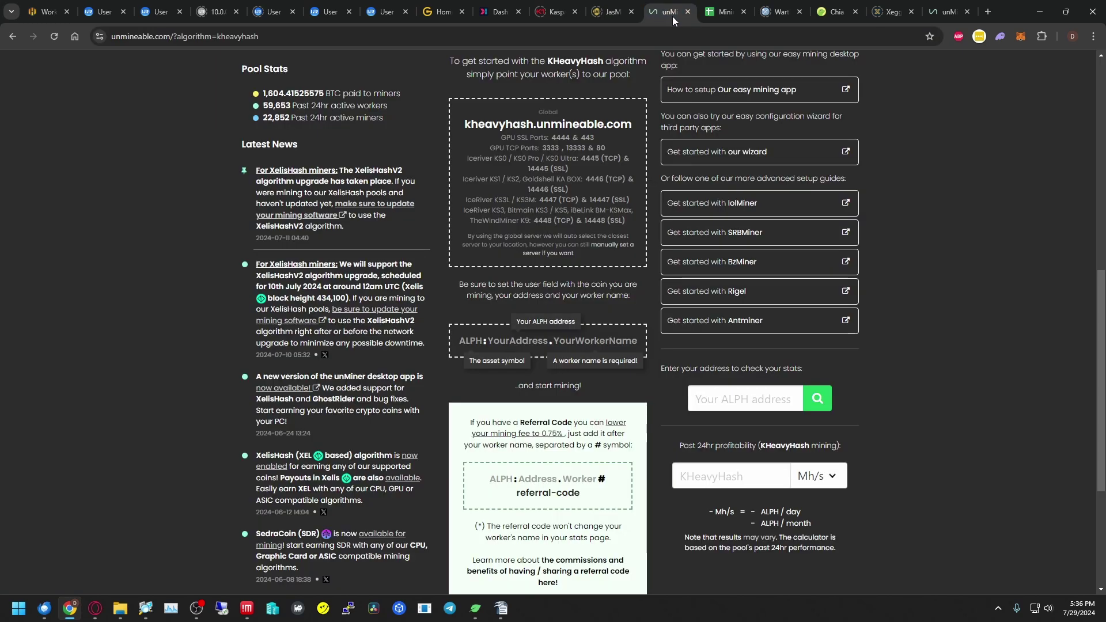
scroll(485, 241, "up", 9)
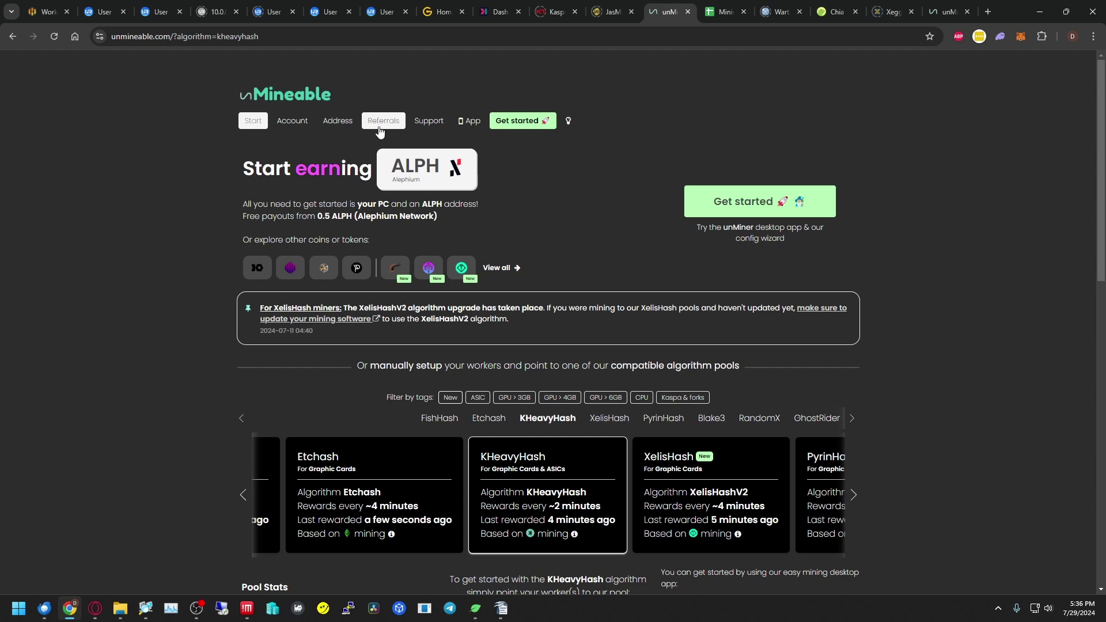
left_click(338, 124)
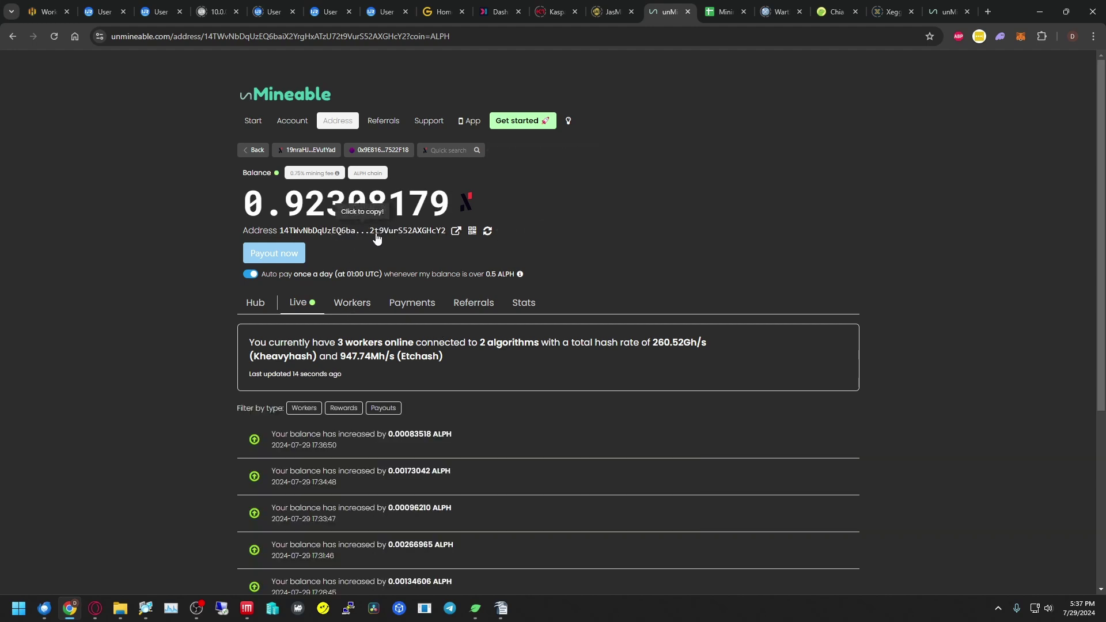
left_click(352, 302)
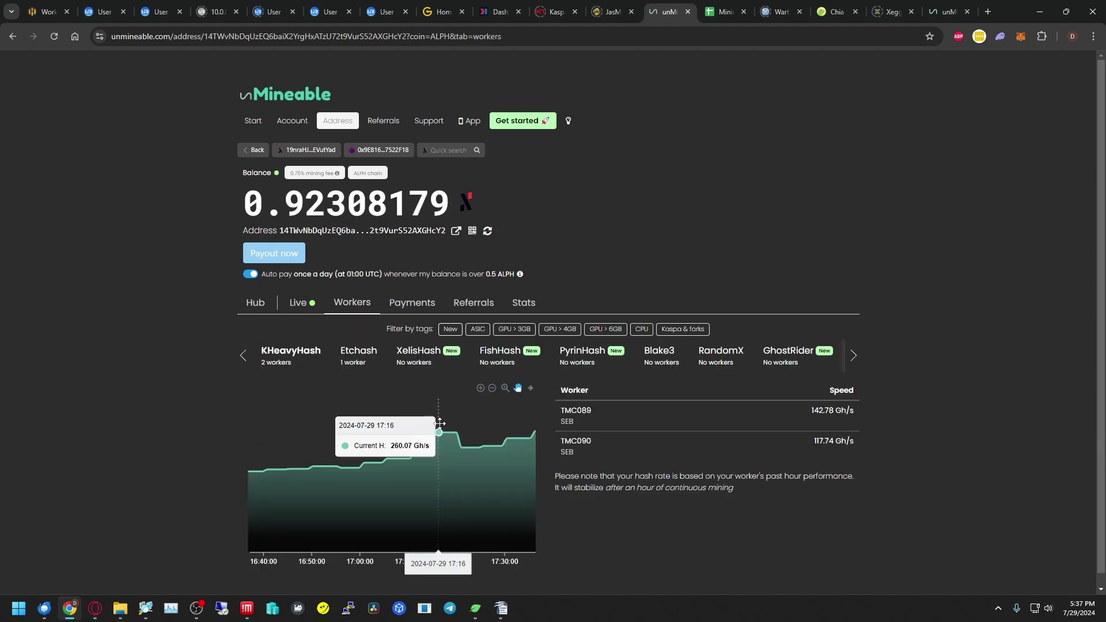
- Check JasMiner's status, then return to the ALPH live view: 3 workers, 260.52 Gh/s
left_click(605, 13)
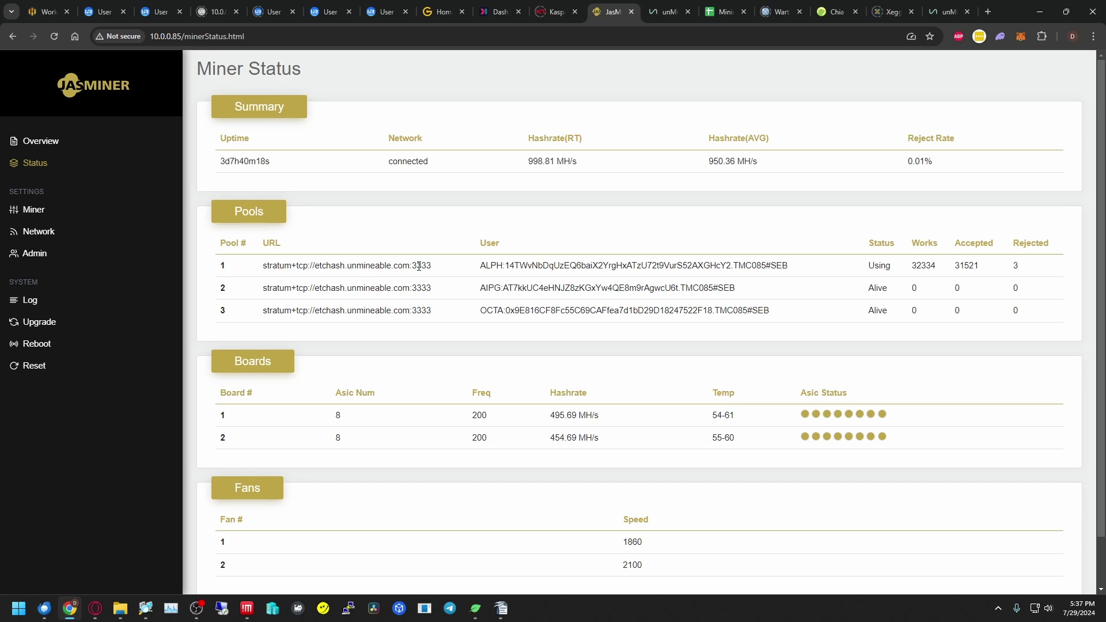
key("ctrl+Tab")
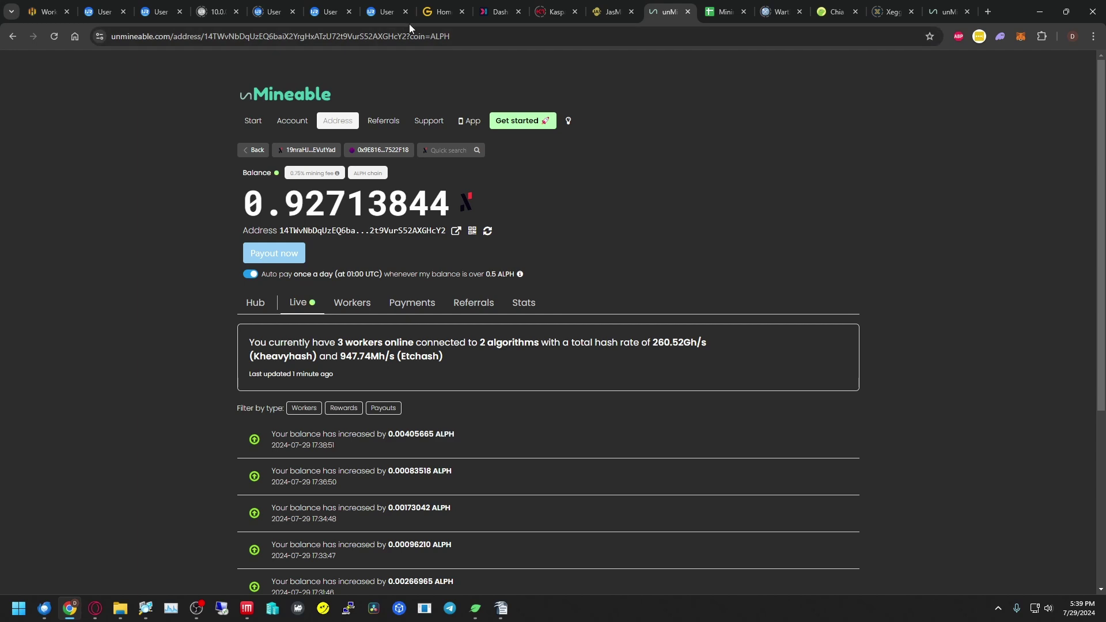
- Copy the kheavyhash.unmineable.com pool address and highlight 'referral-code' in the ALPH:Address.Worker#referral-code login example
left_click(253, 121)
scroll(550, 311, "down", 7)
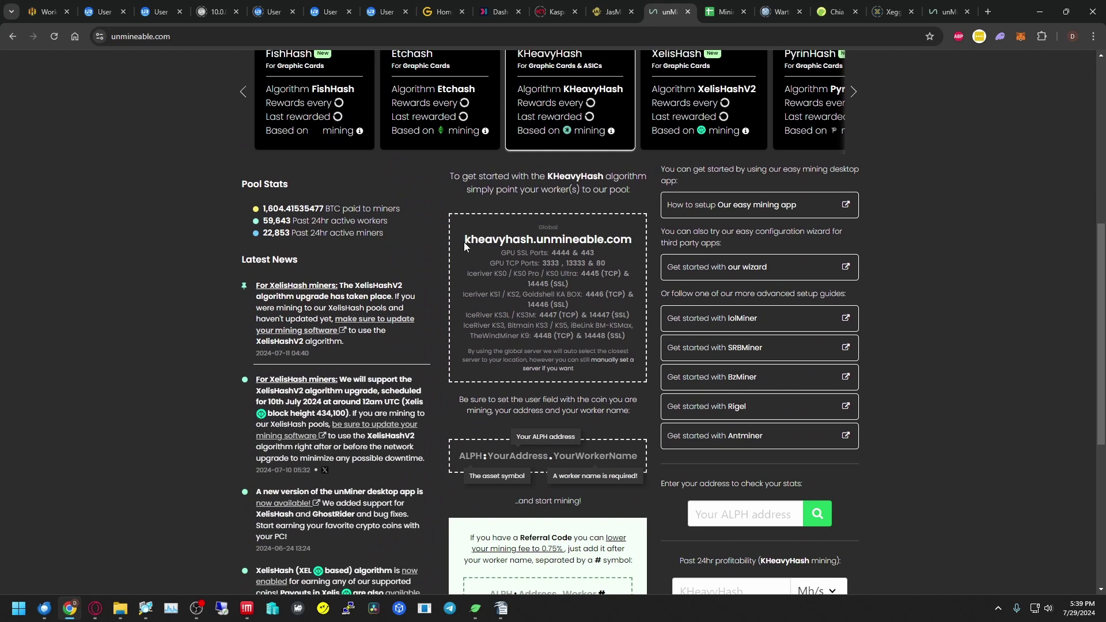
left_click(467, 242)
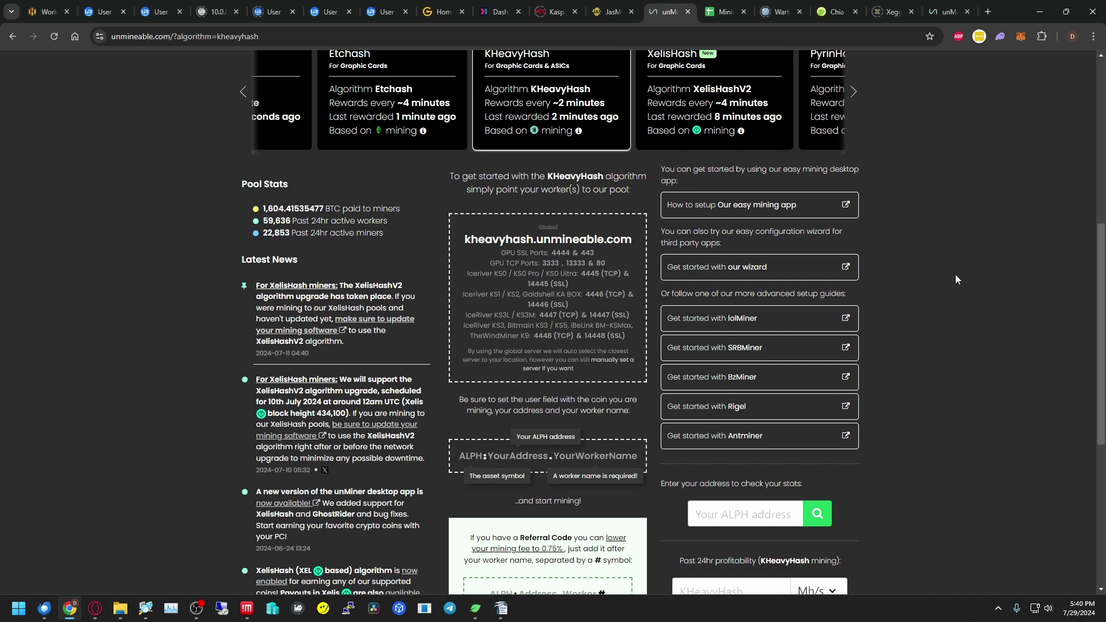
scroll(946, 320, "down", 3)
left_click_drag(516, 437, 594, 444)
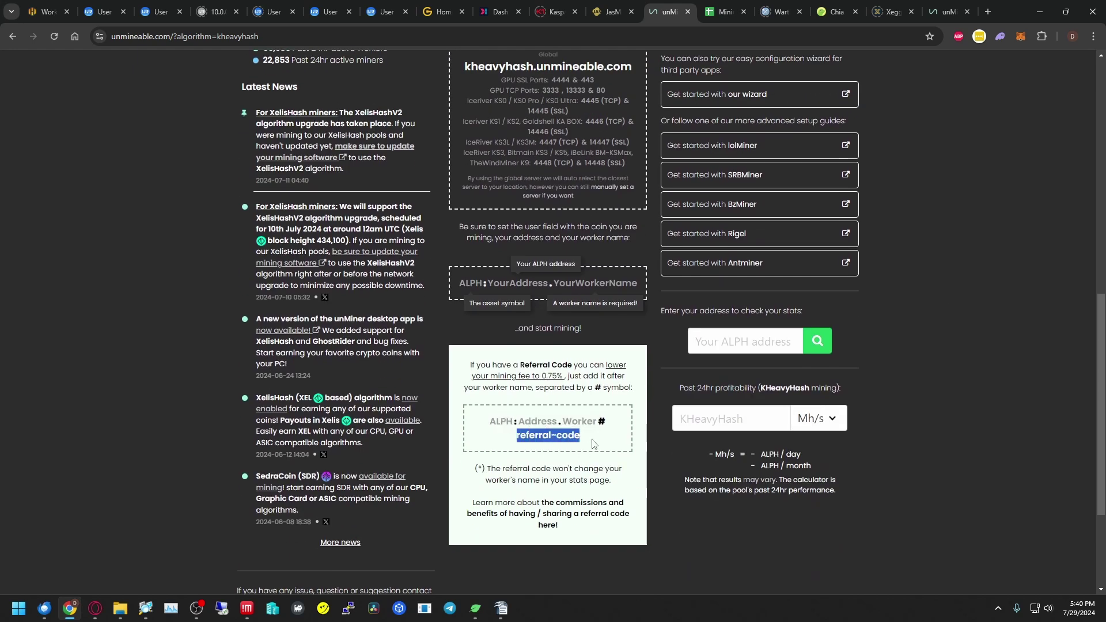